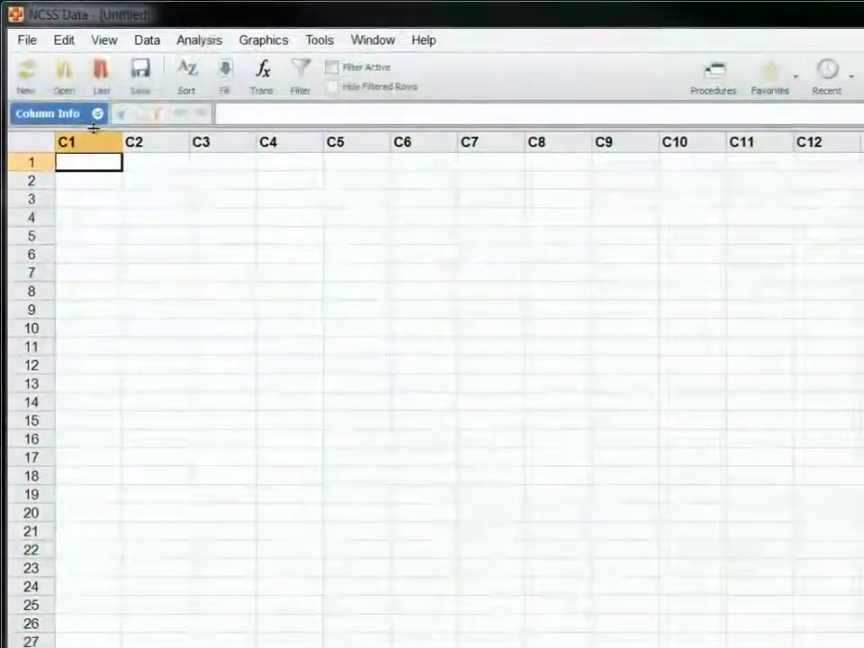
Load the Tests example dataset with columns Test1–Test5 and IQ from File > Open Example Data
click(28, 41)
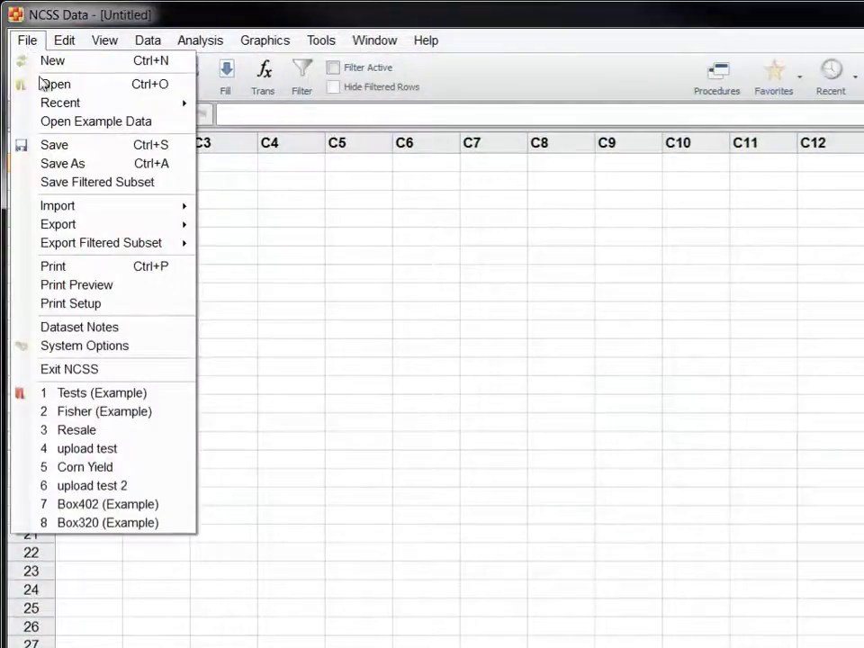
click(58, 132)
click(554, 510)
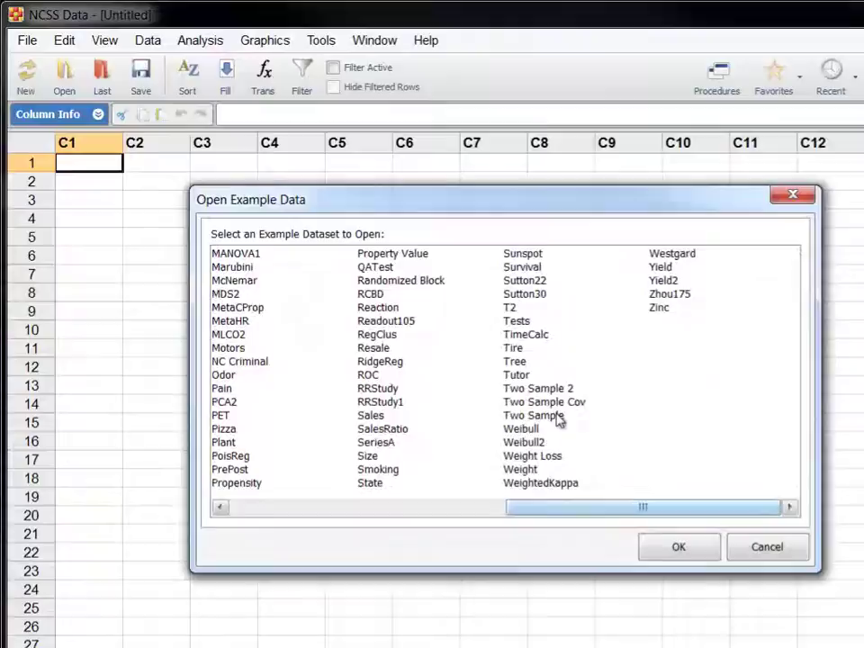
click(527, 322)
click(662, 544)
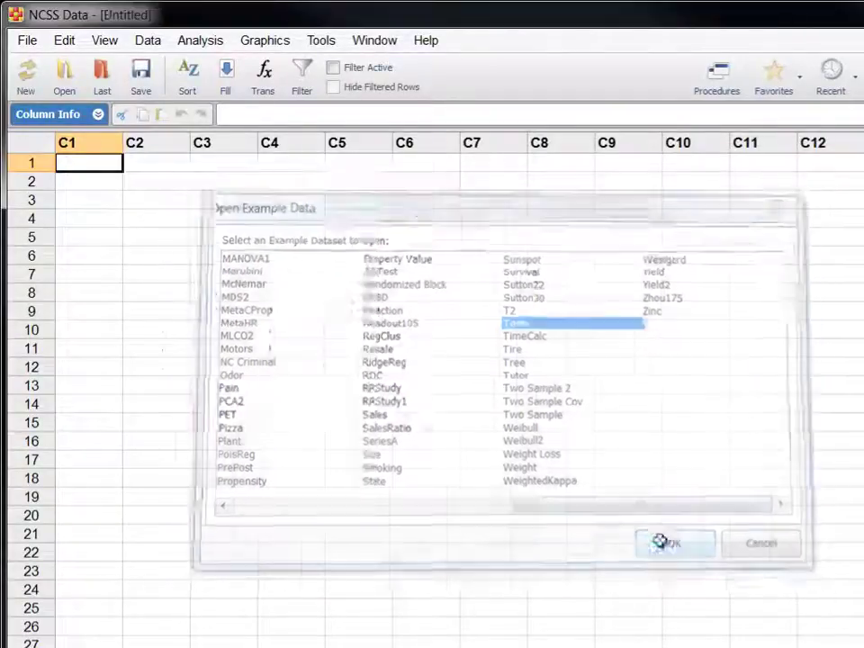
Start a new 3D Surface Plots procedure and reset it to defaults
click(268, 45)
mouse_move(320, 508)
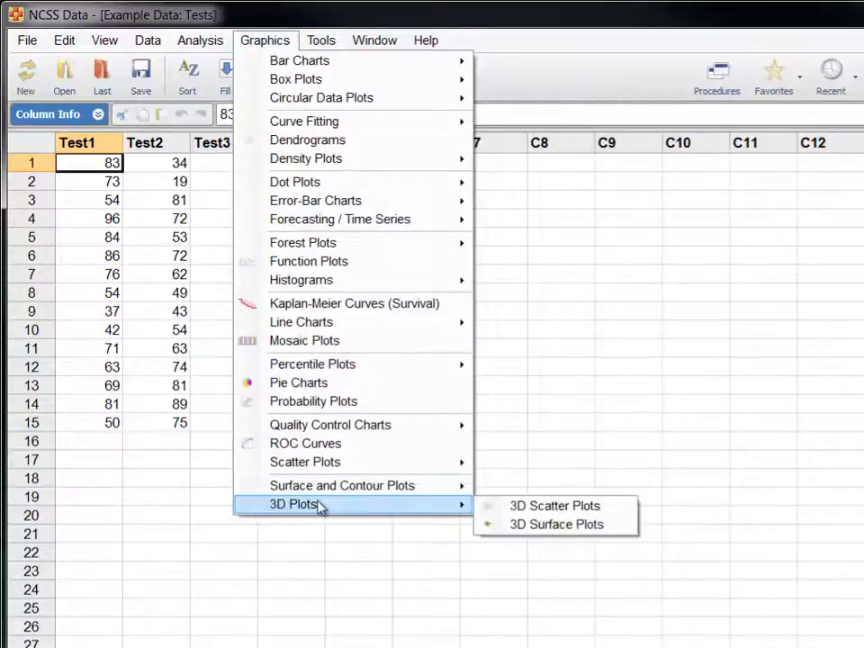
click(531, 526)
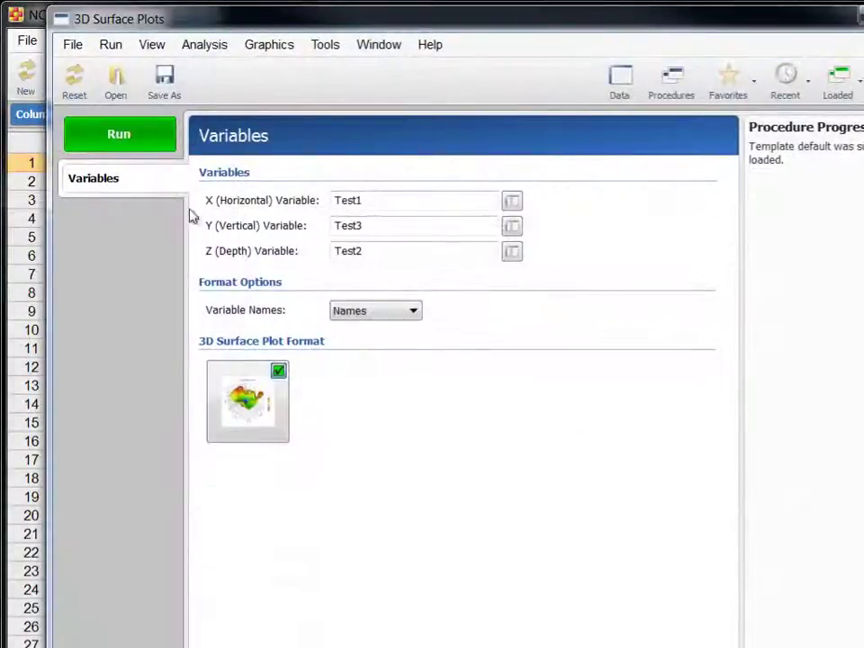
click(87, 89)
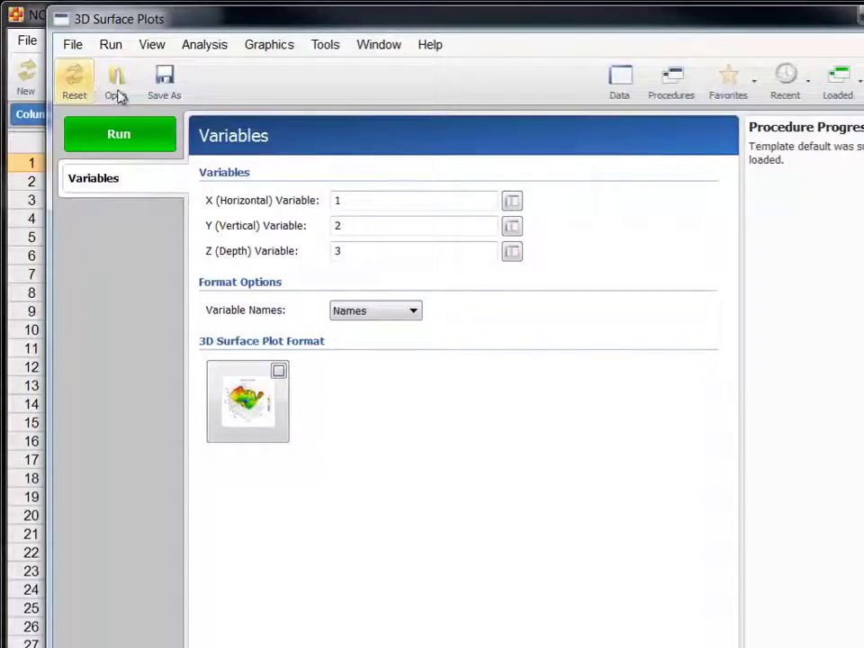
Assign Test1 as the X variable, Test3 as Y and Test2 as Z depth
click(511, 200)
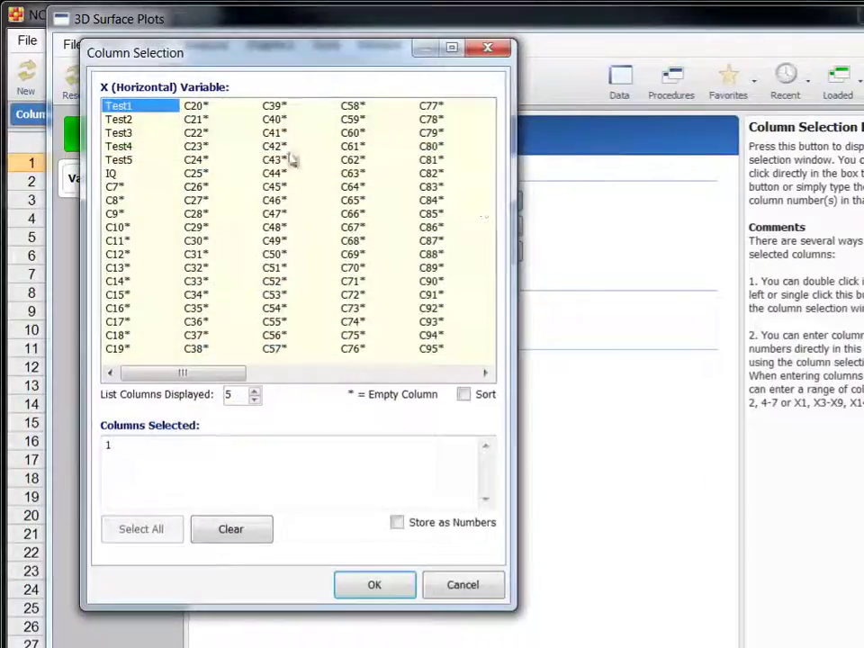
click(147, 112)
click(387, 587)
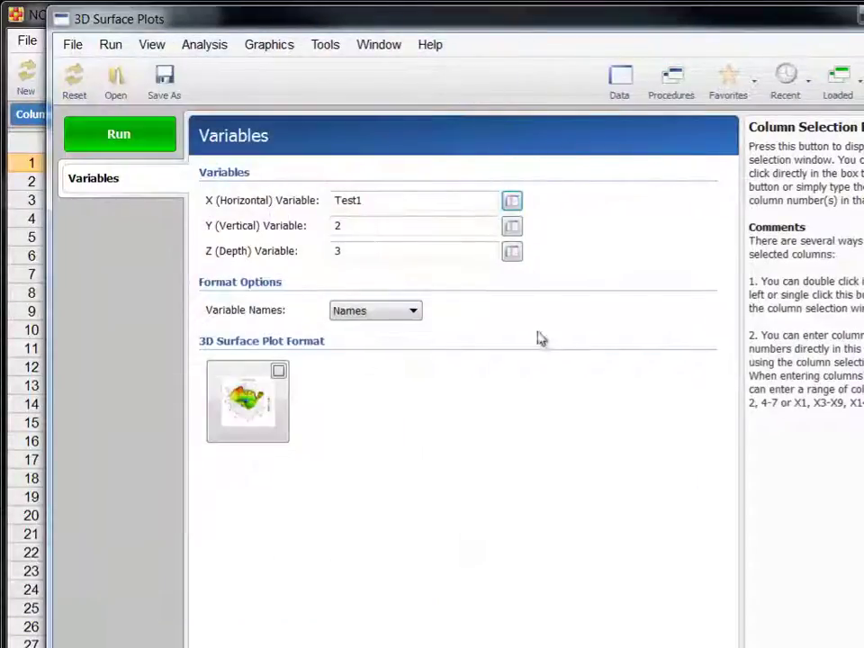
click(511, 226)
click(133, 134)
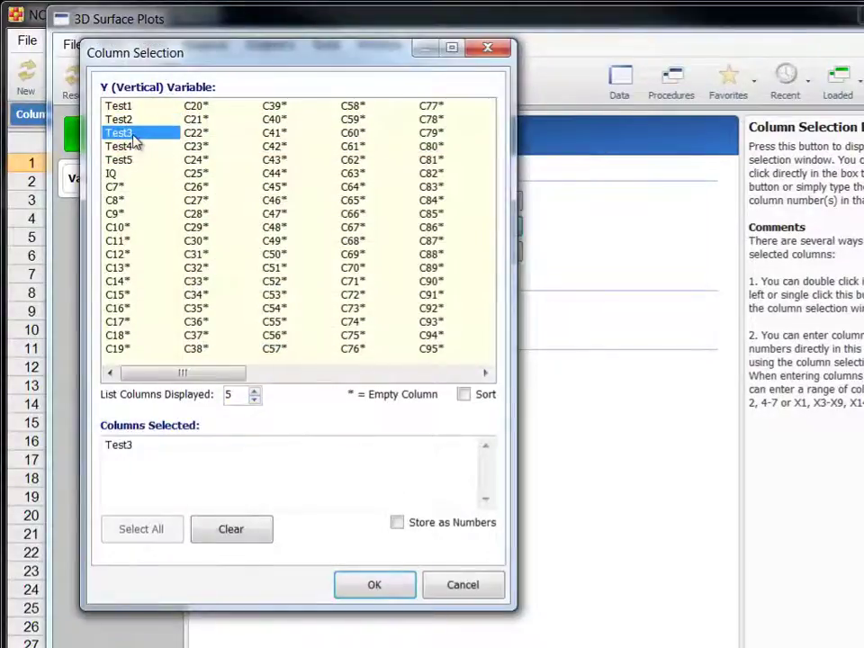
click(372, 581)
click(511, 251)
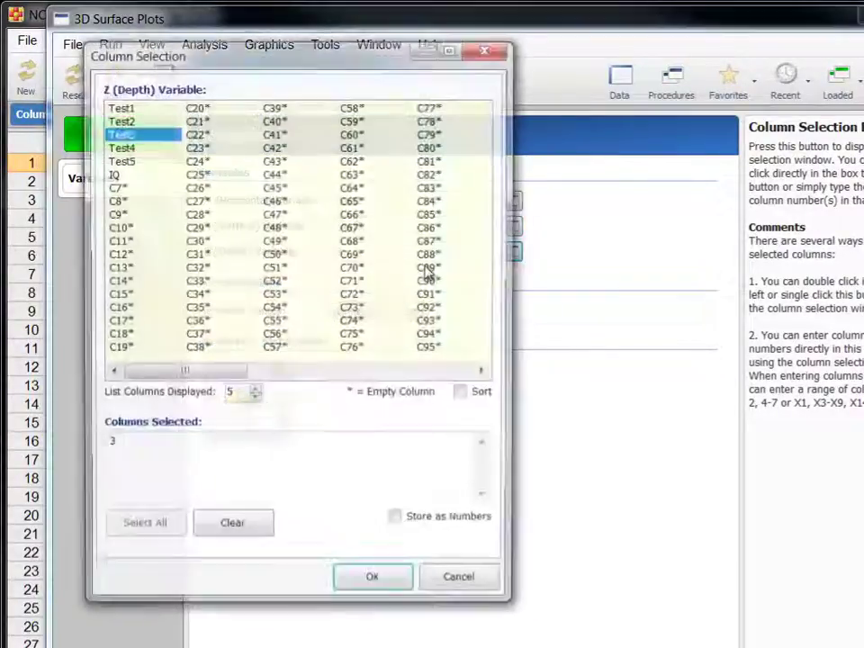
click(118, 119)
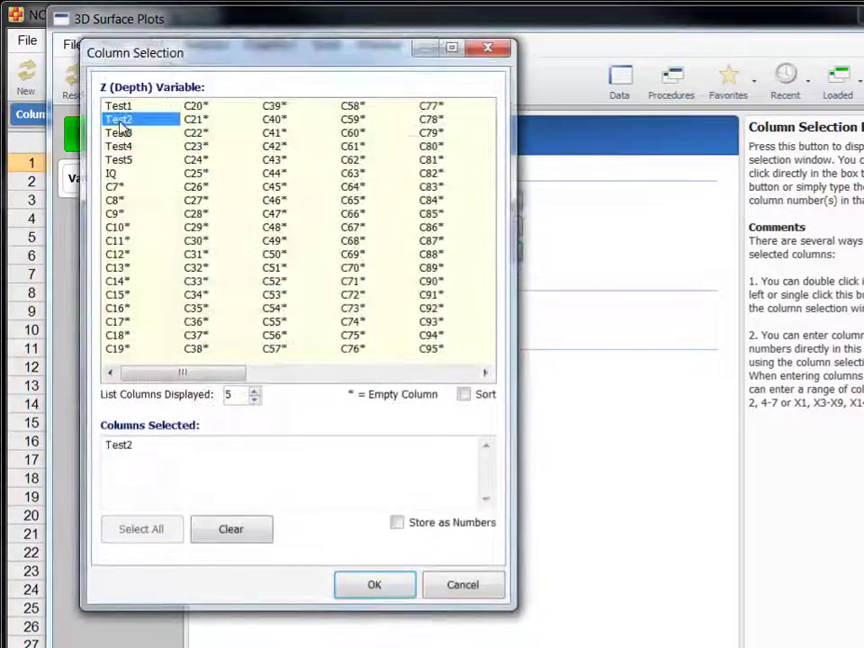
click(376, 587)
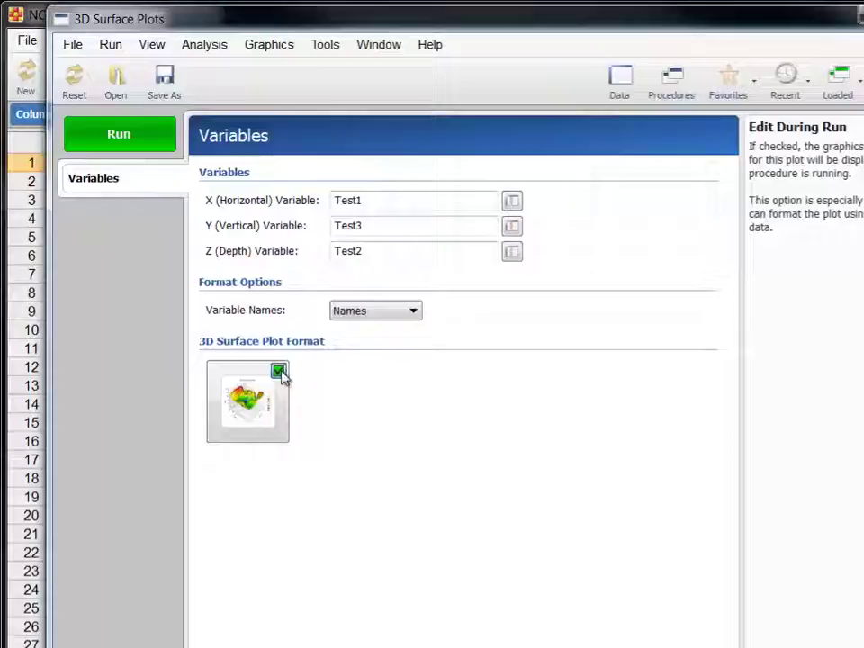
Run the procedure and give the surface a rainbow gradient with 9 colour zones
click(144, 147)
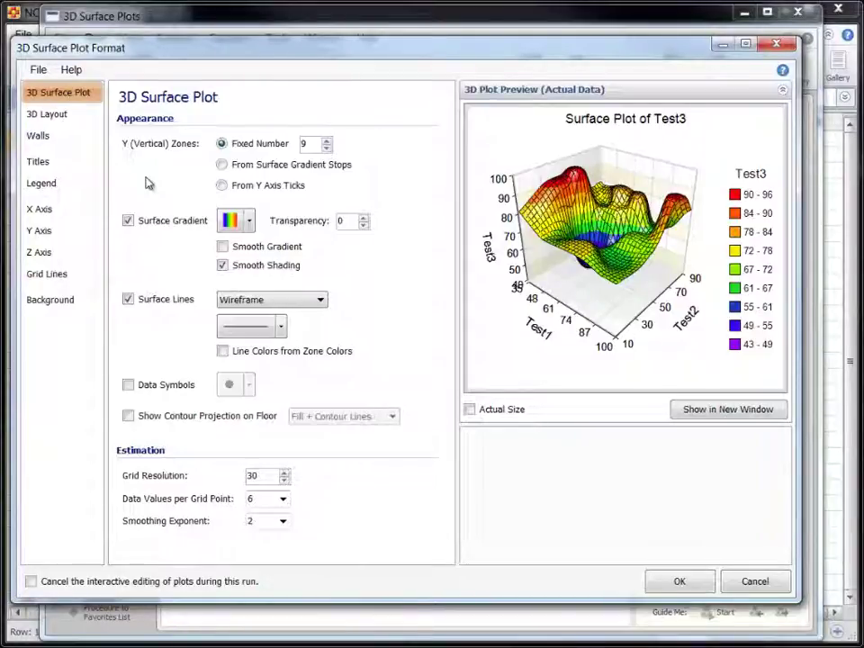
click(243, 225)
click(295, 300)
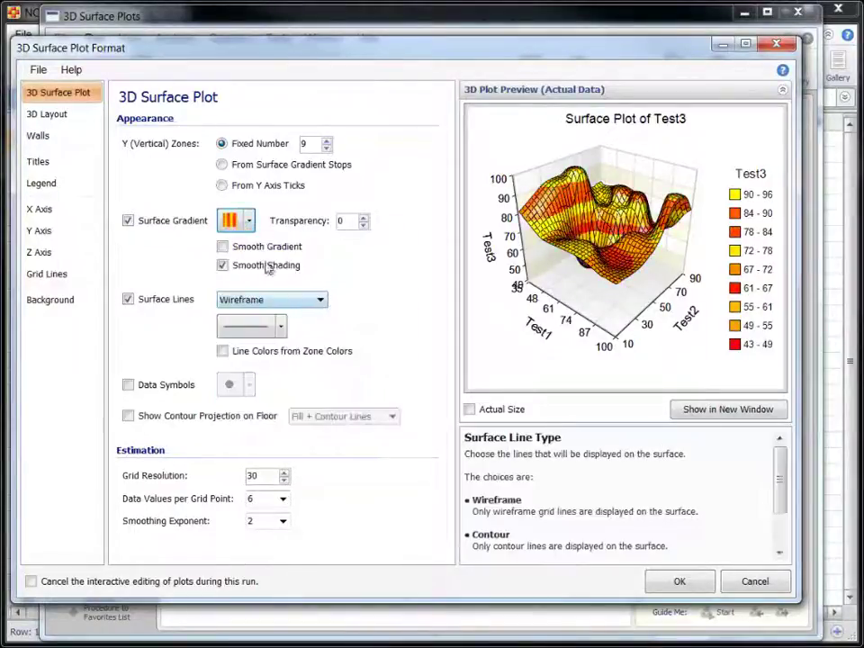
click(245, 224)
click(248, 301)
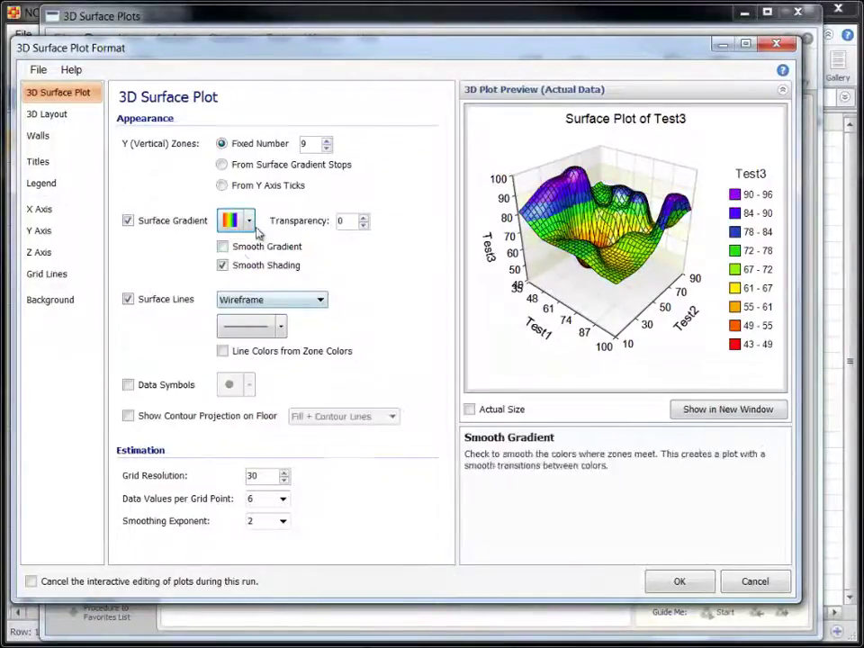
click(328, 147)
click(328, 148)
click(328, 148)
click(328, 144)
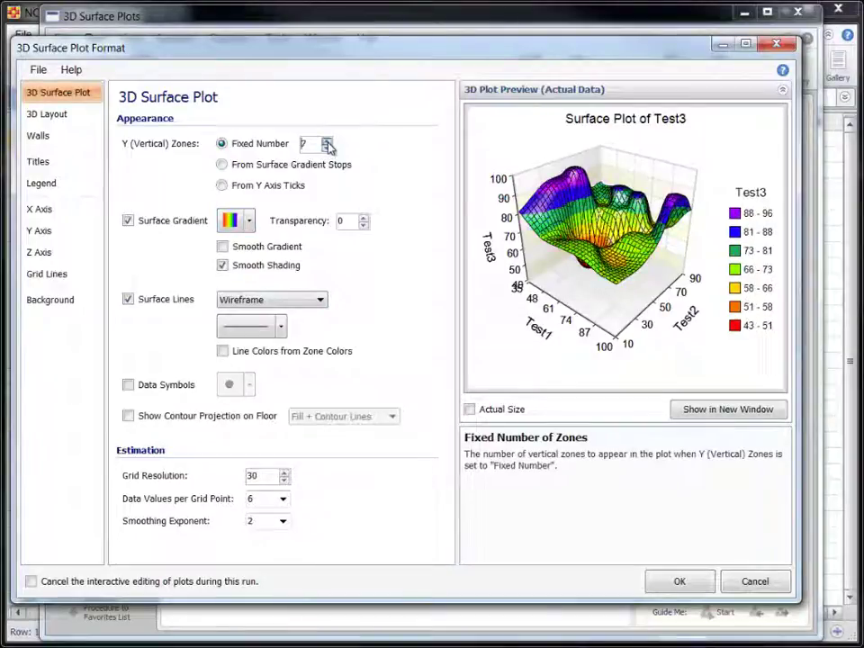
click(328, 144)
click(328, 144)
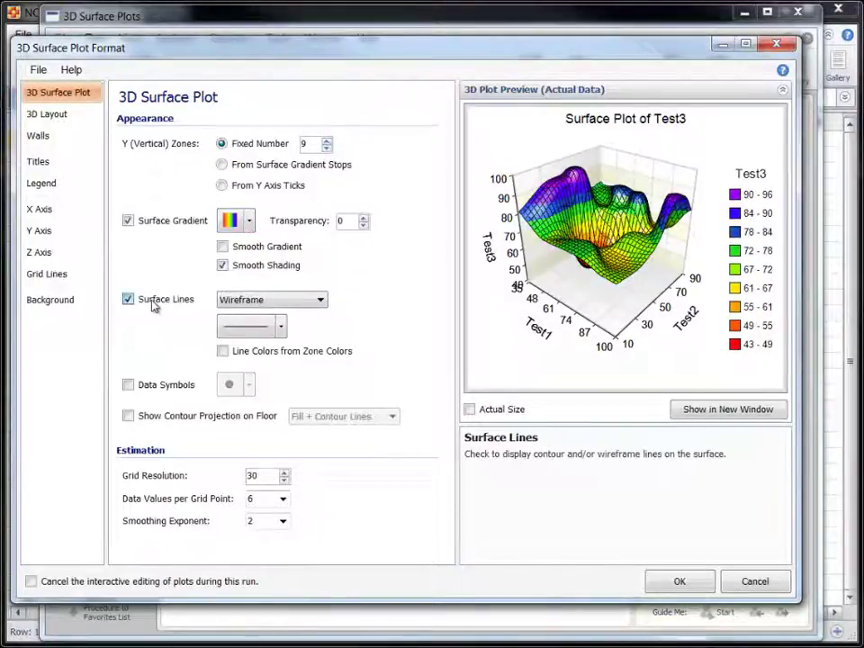
Use Wireframe + Contour surface lines, red data points, and filled contours projected on the floor
click(153, 304)
click(147, 389)
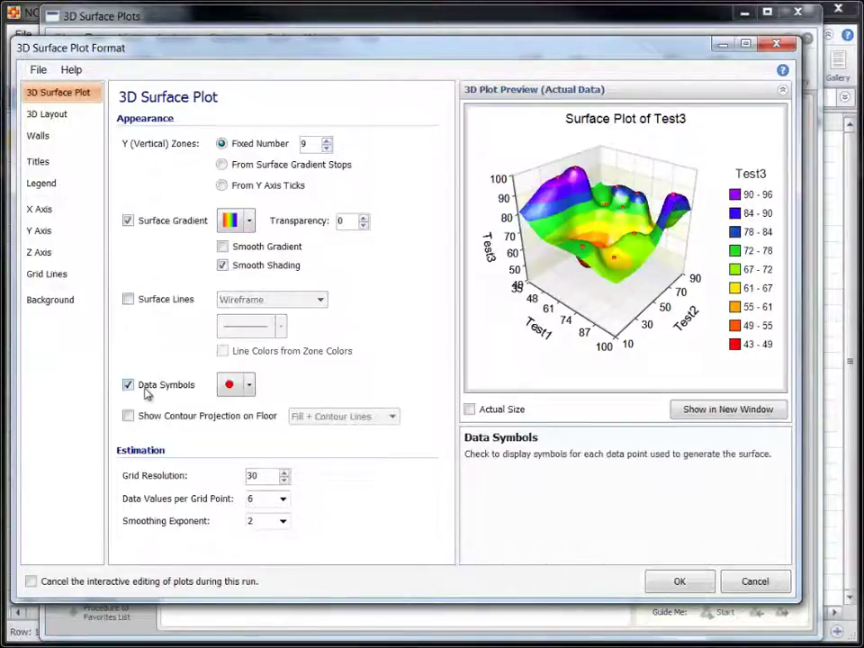
click(147, 298)
click(303, 301)
click(303, 338)
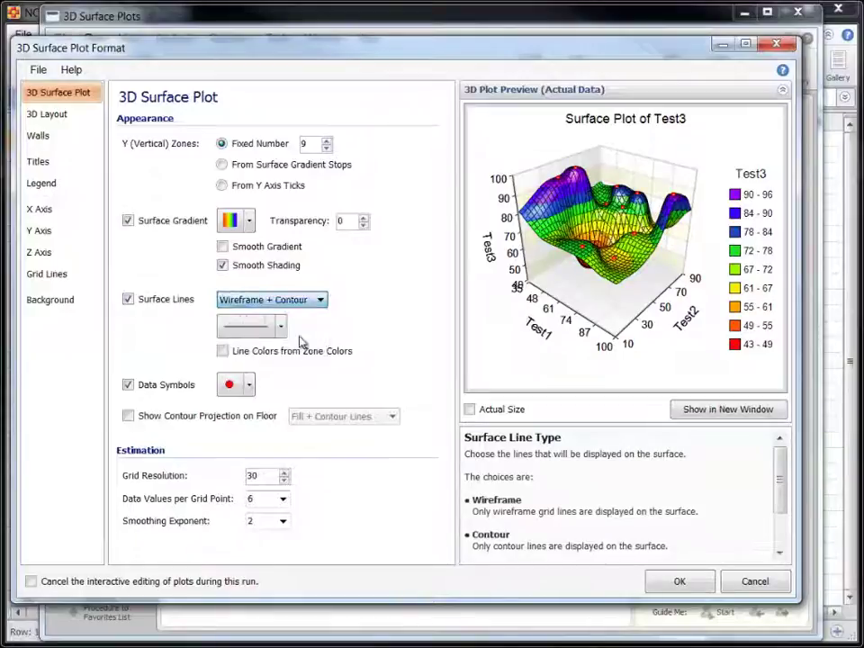
click(214, 420)
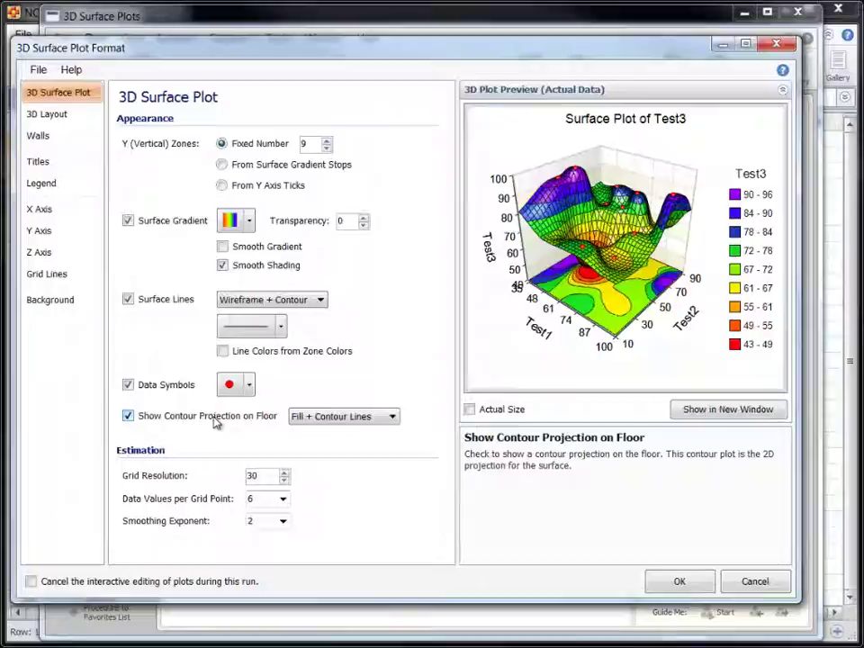
In 3D Layout, set rotation to -15, elevation to 45 and viewer rotation to 0
click(65, 115)
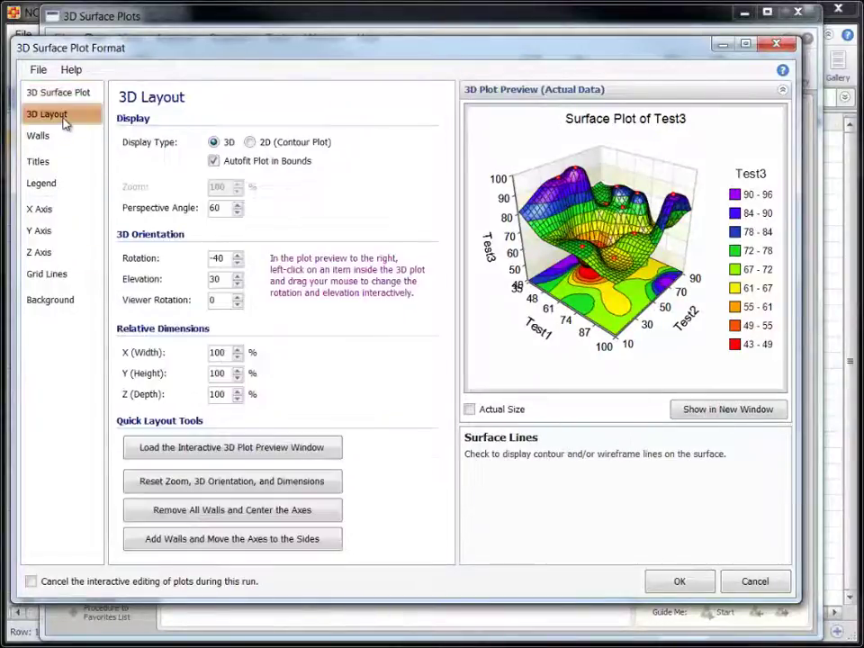
click(238, 257)
click(238, 257)
click(237, 256)
click(238, 257)
click(238, 257)
click(237, 276)
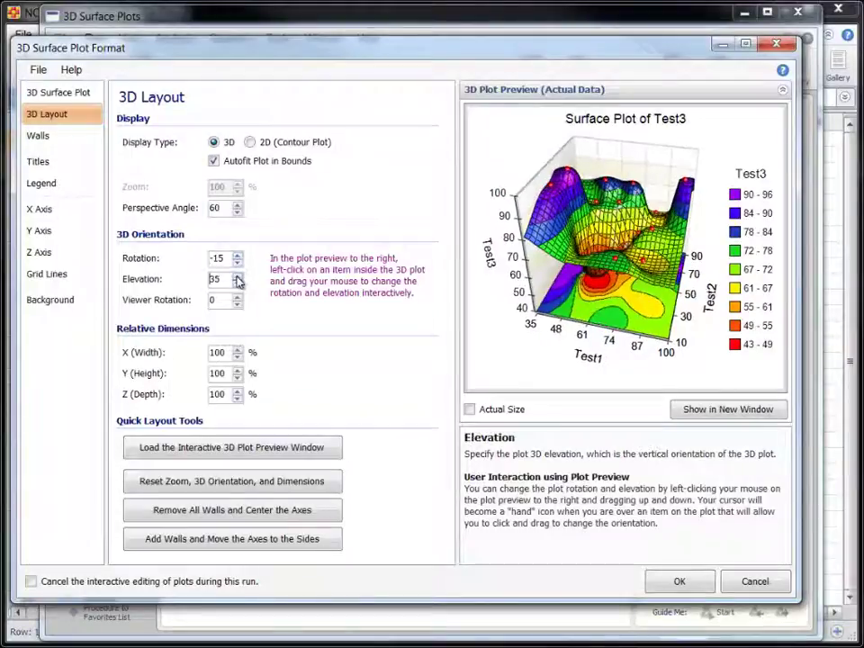
click(238, 277)
click(237, 277)
click(238, 297)
click(237, 297)
click(237, 297)
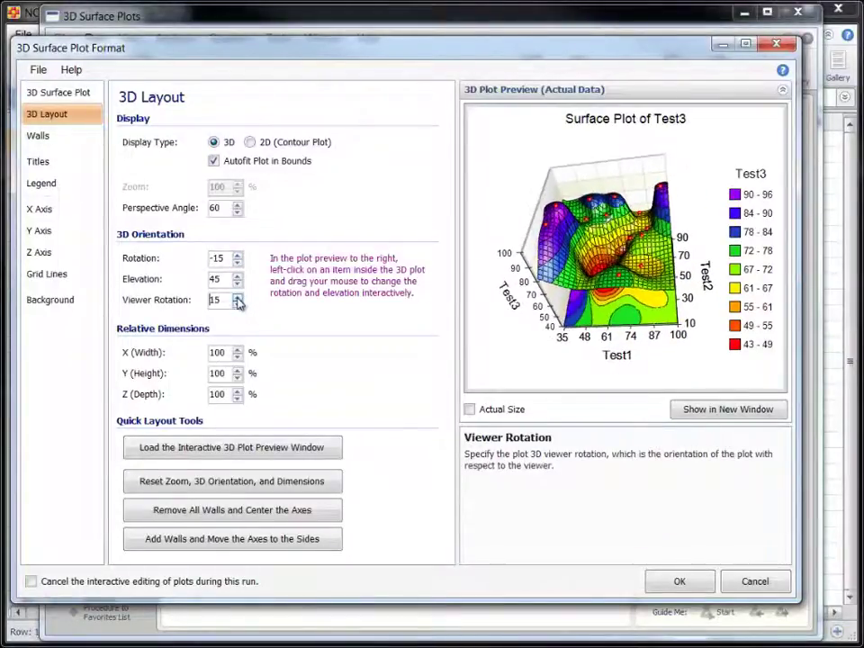
click(238, 304)
click(238, 303)
click(238, 303)
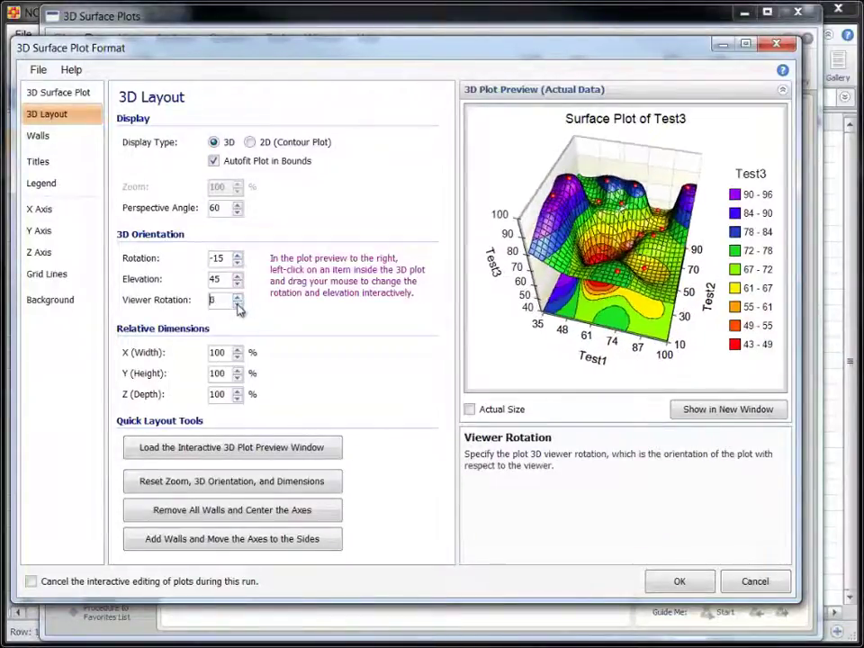
Stretch the plot's X width to 125% and Y height to 115%
click(238, 349)
click(237, 349)
click(238, 350)
click(238, 349)
click(238, 349)
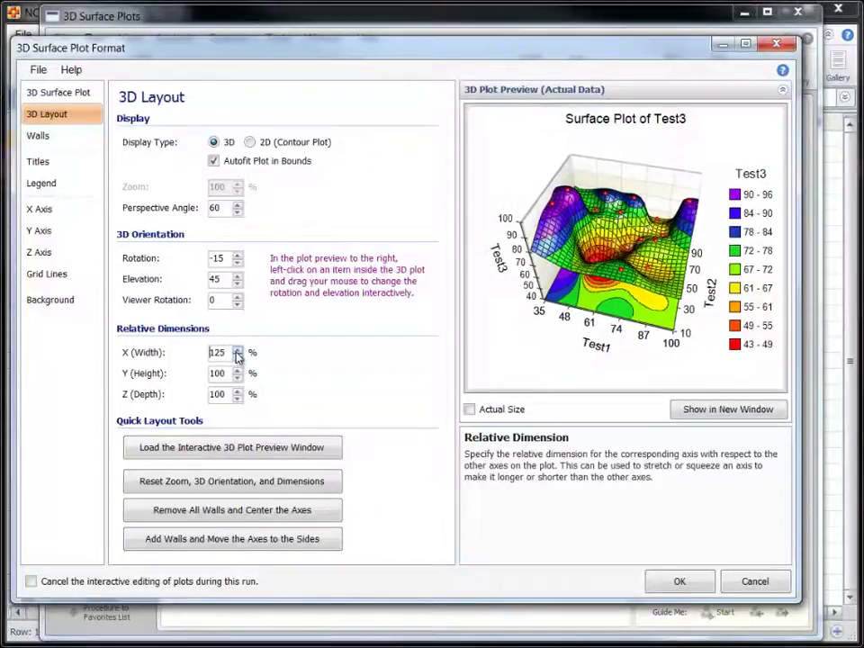
click(237, 370)
click(237, 370)
click(238, 370)
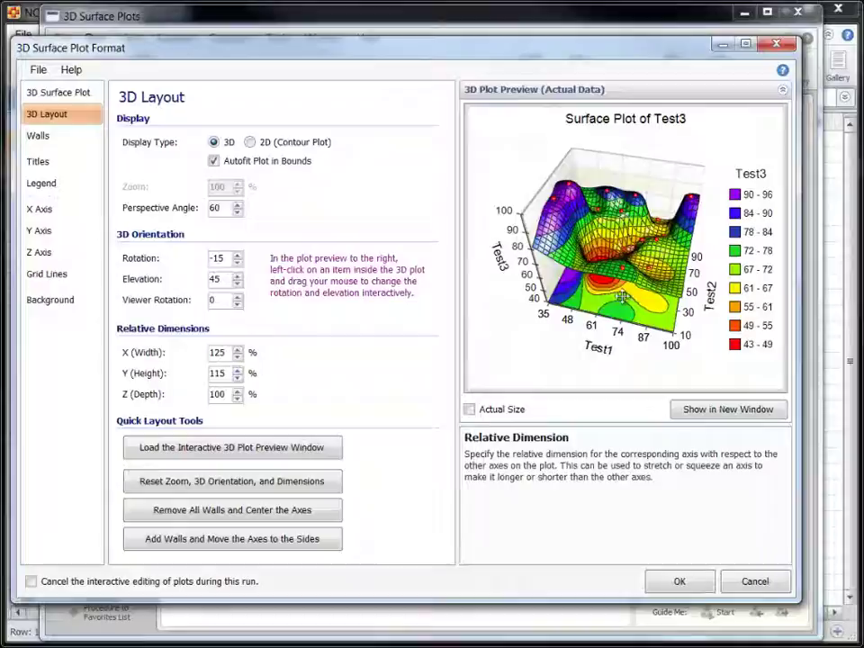
Orbit the preview to rotation -30 and elevation 27
drag(592, 300, 547, 229)
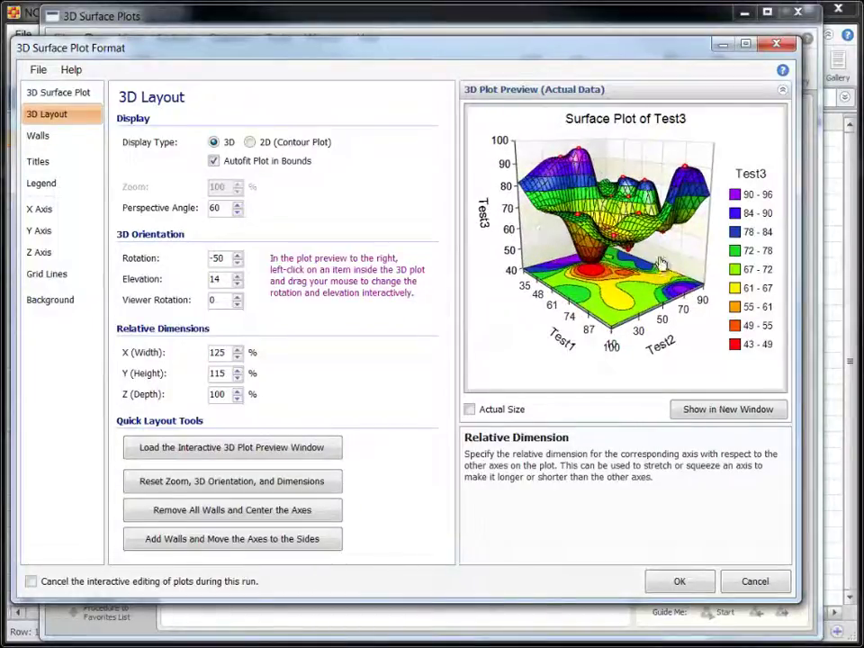
drag(662, 264, 598, 335)
drag(547, 220, 639, 285)
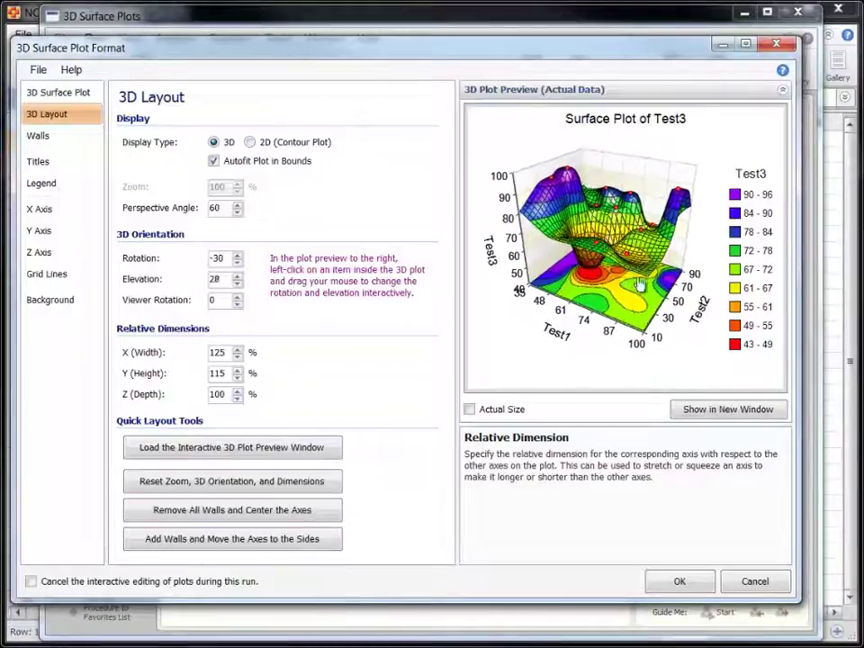
Show the plot in a separate window with autofit off and a faster auto spin
click(725, 412)
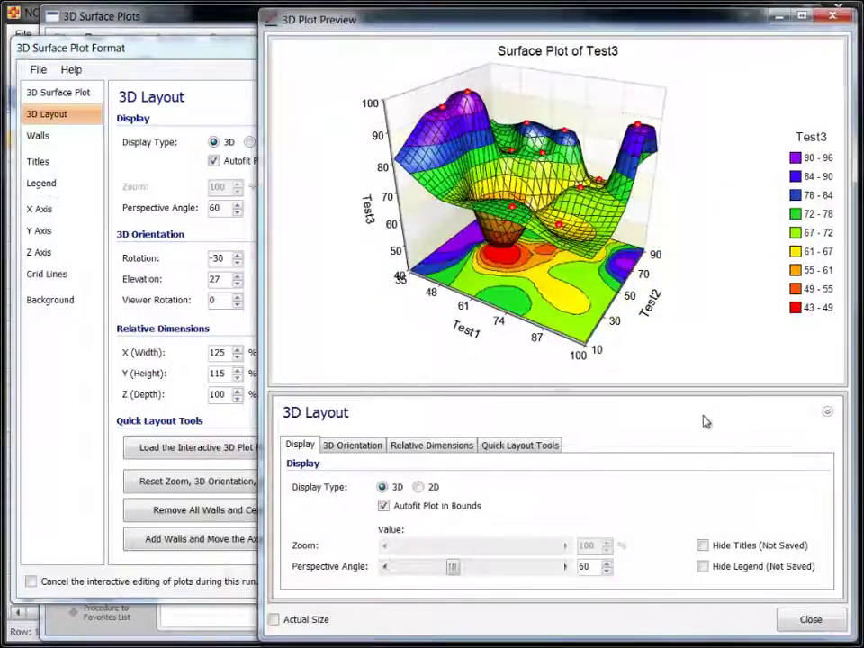
click(434, 507)
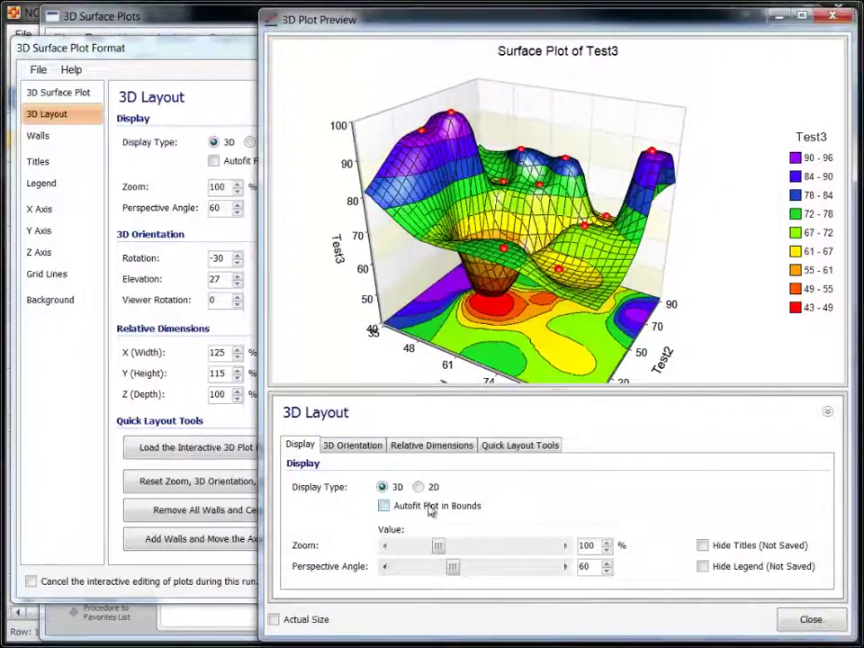
click(353, 445)
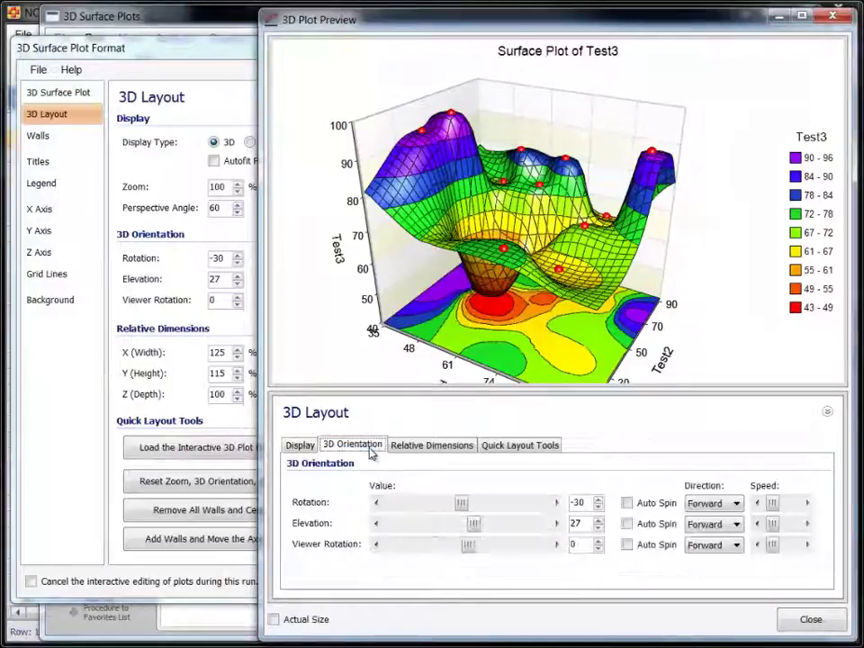
click(670, 504)
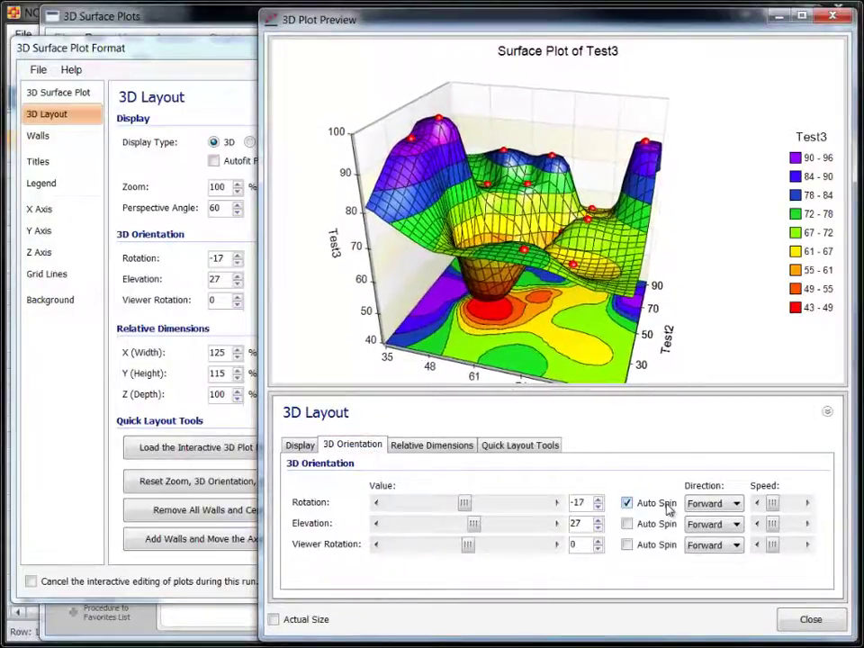
click(810, 504)
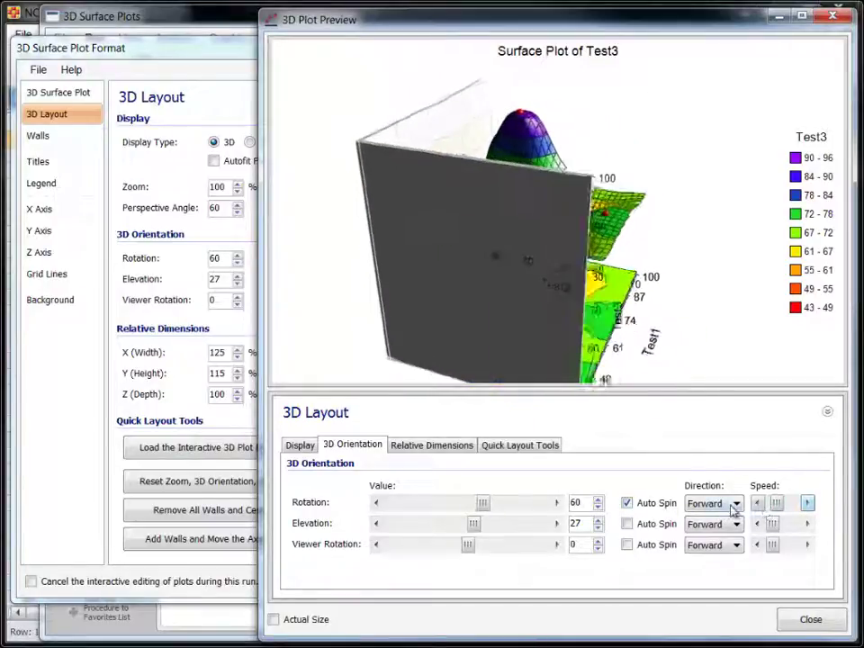
Reverse the spin direction, then stop at rotation 8 and auto-tilt to elevation 44
click(734, 504)
click(729, 530)
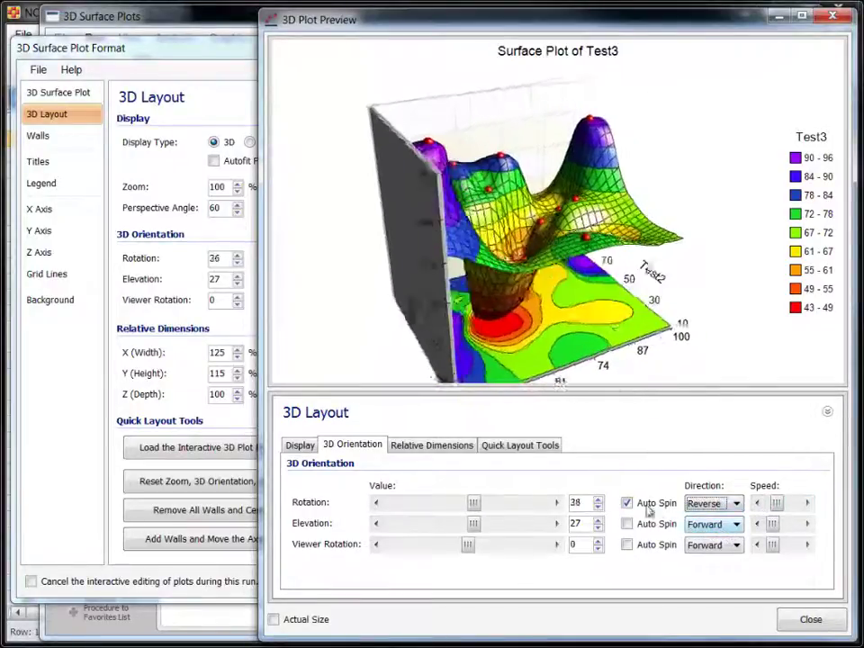
click(647, 510)
click(647, 524)
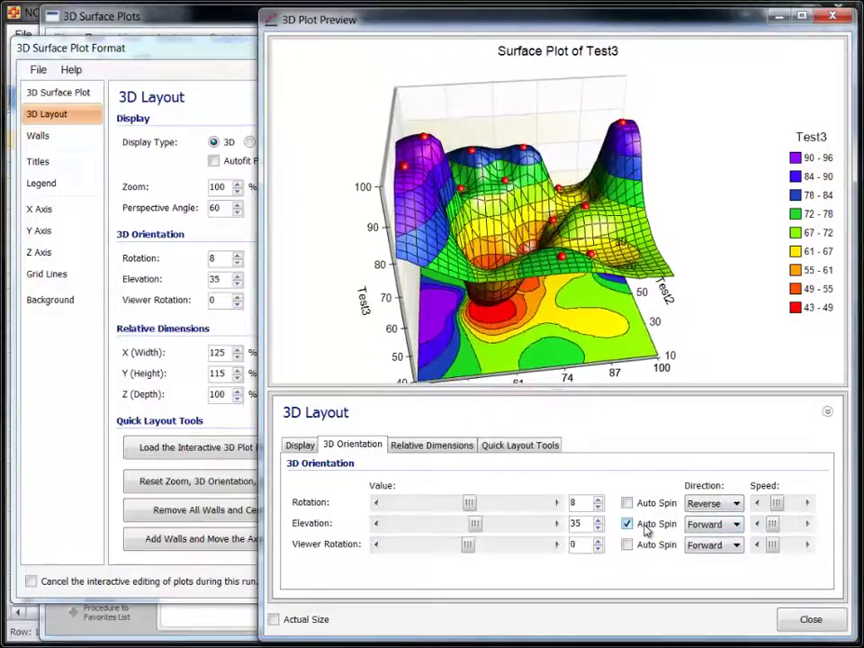
click(629, 524)
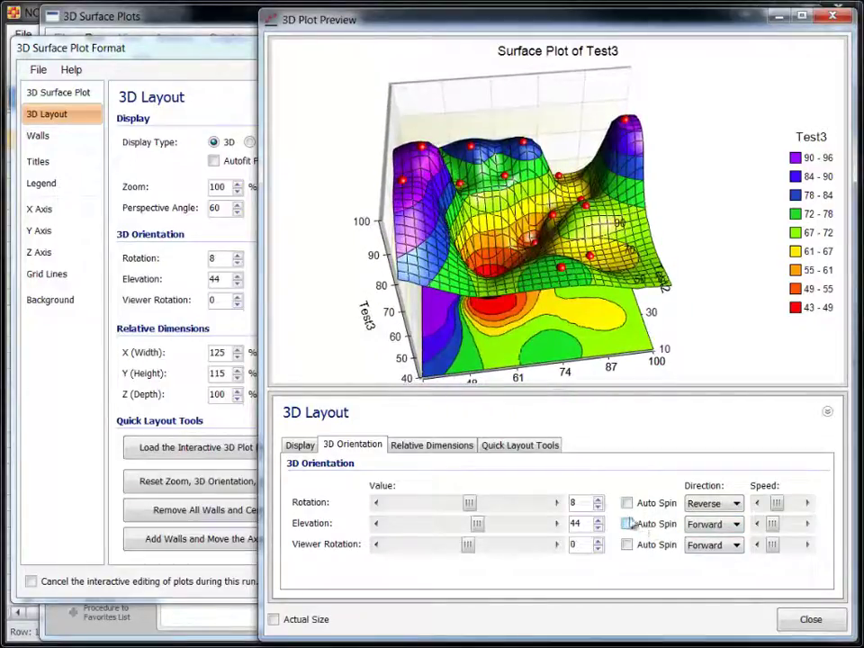
Reset zoom, orientation and dimensions, then remove all walls and centre the axes
click(525, 447)
click(432, 493)
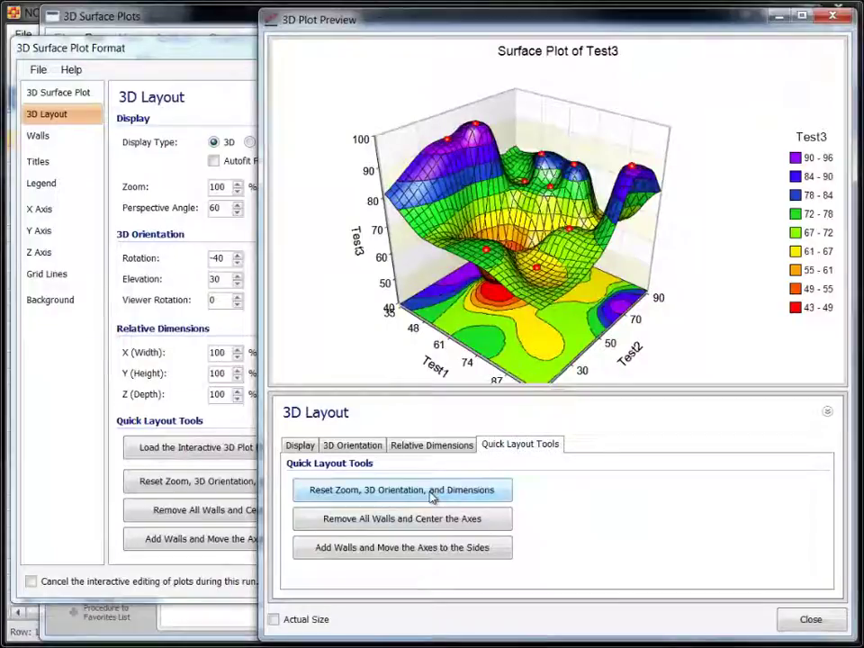
click(430, 527)
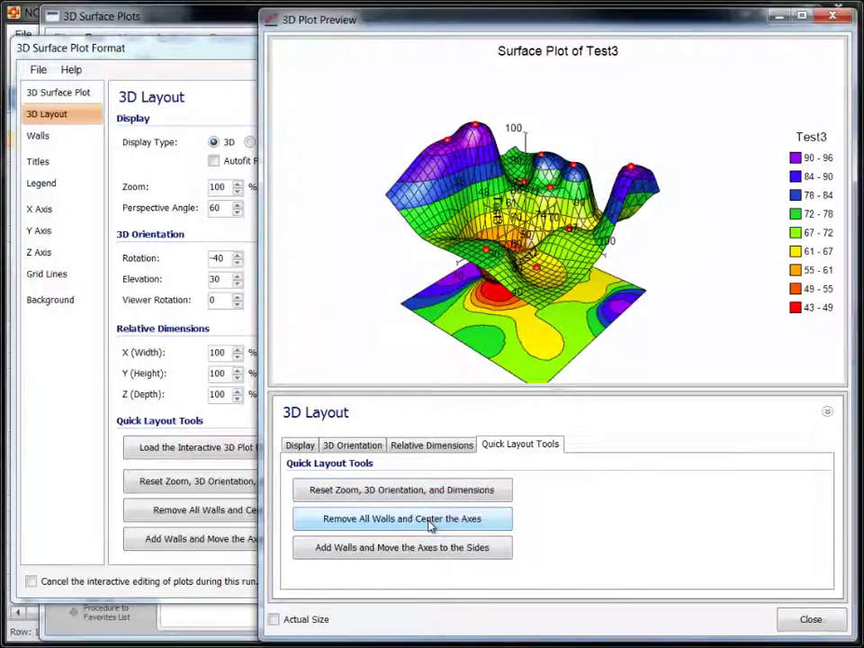
Start a slower forward auto spin of the plot
click(374, 445)
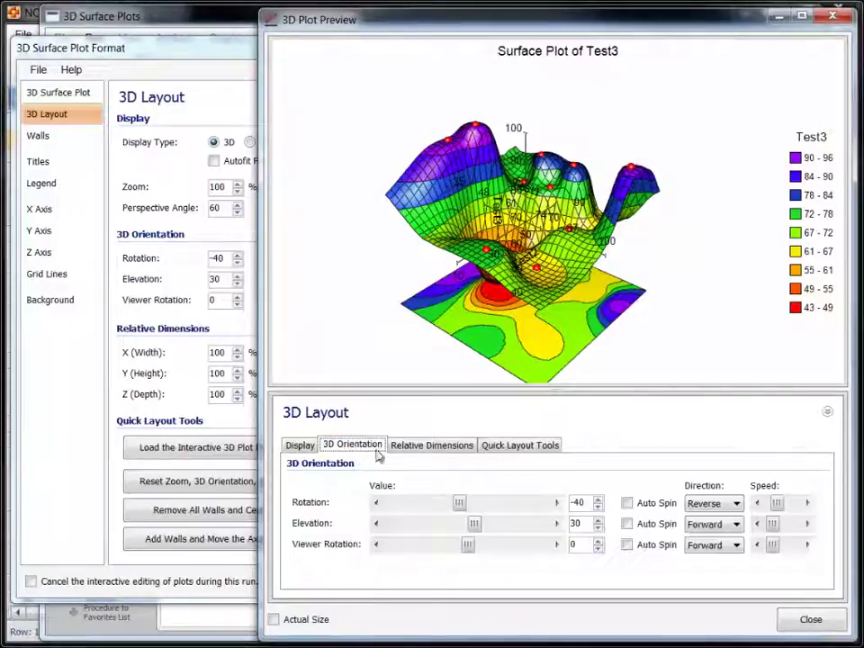
click(627, 504)
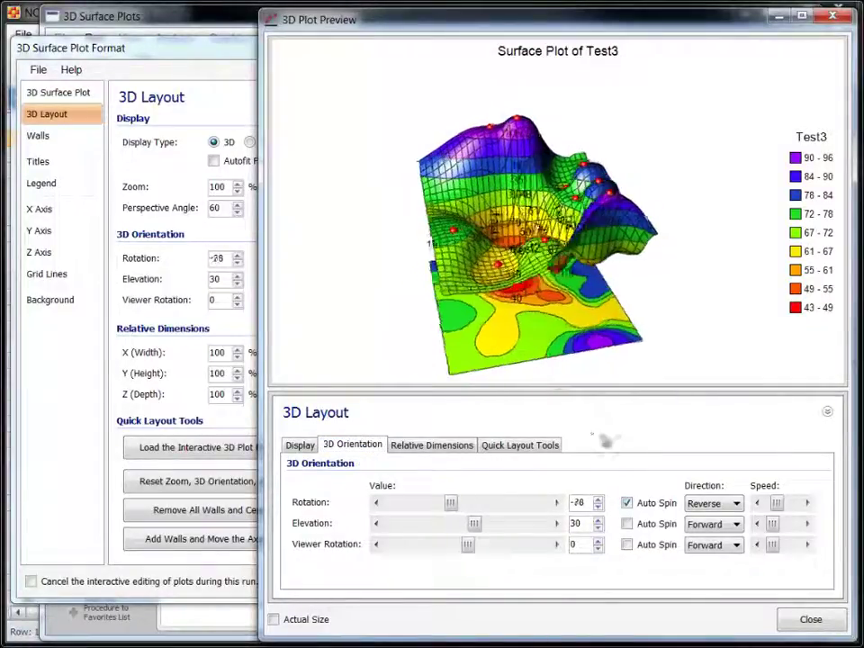
click(706, 504)
click(705, 516)
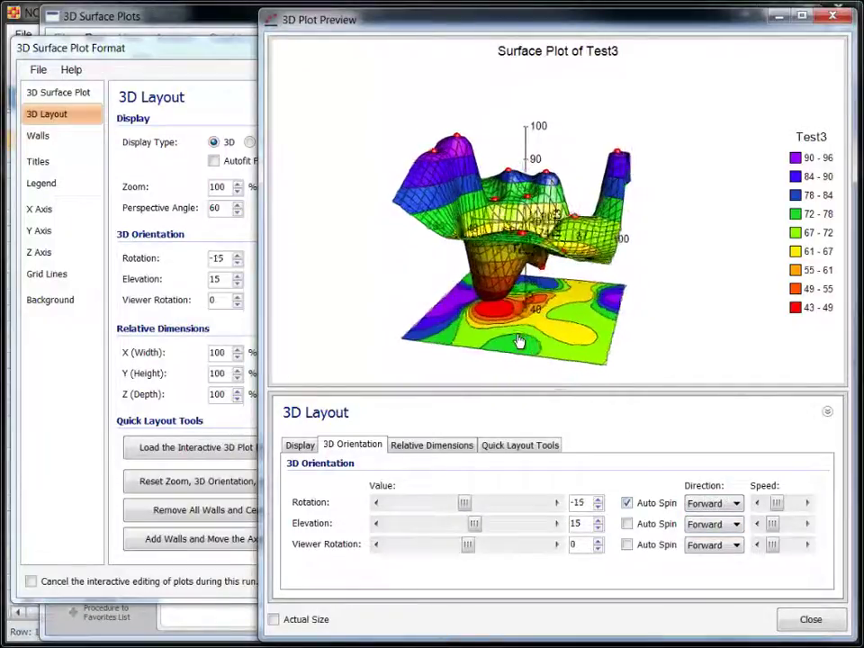
click(757, 504)
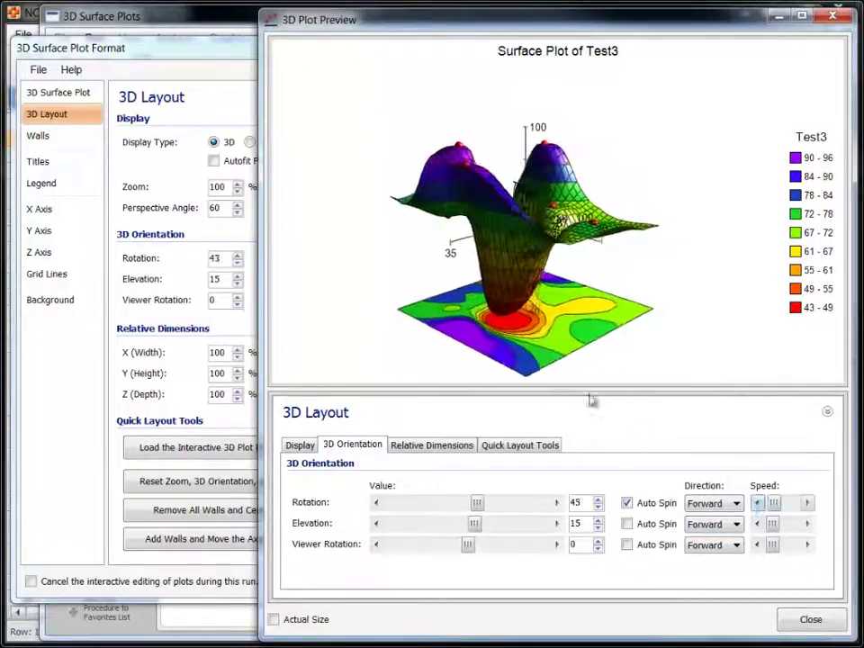
Stretch the plot height to 128%, then reset zoom, orientation and dimensions to defaults
click(466, 448)
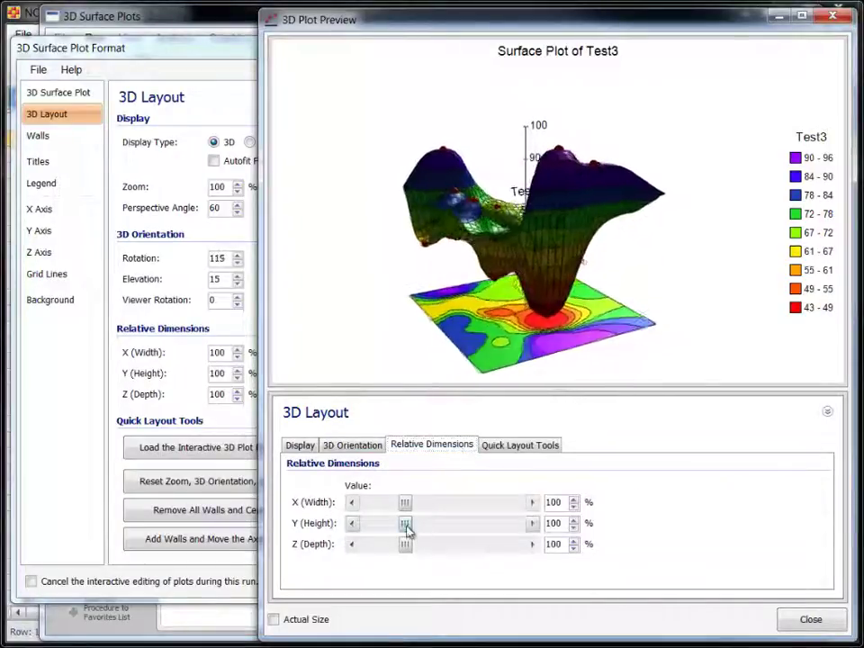
drag(405, 523, 394, 504)
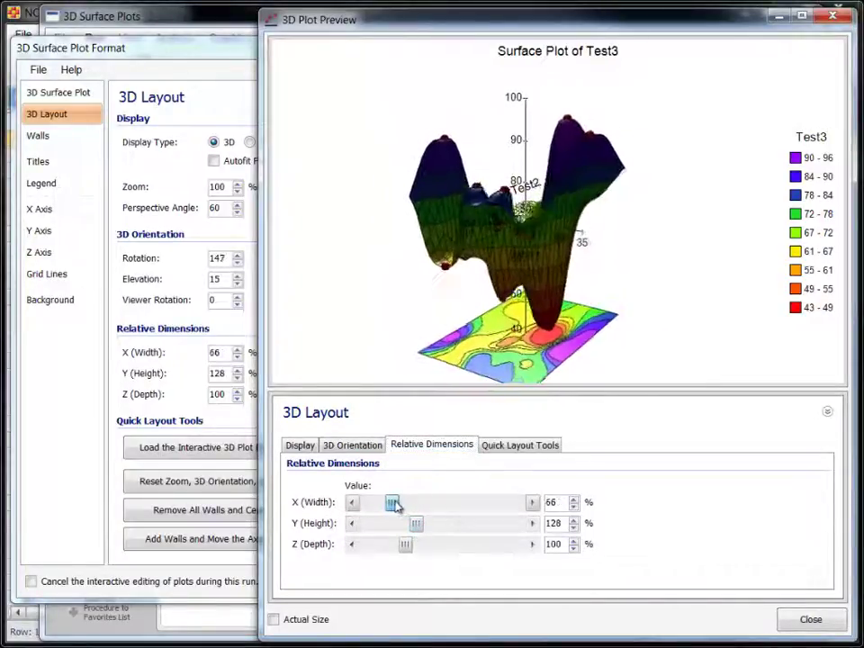
click(503, 448)
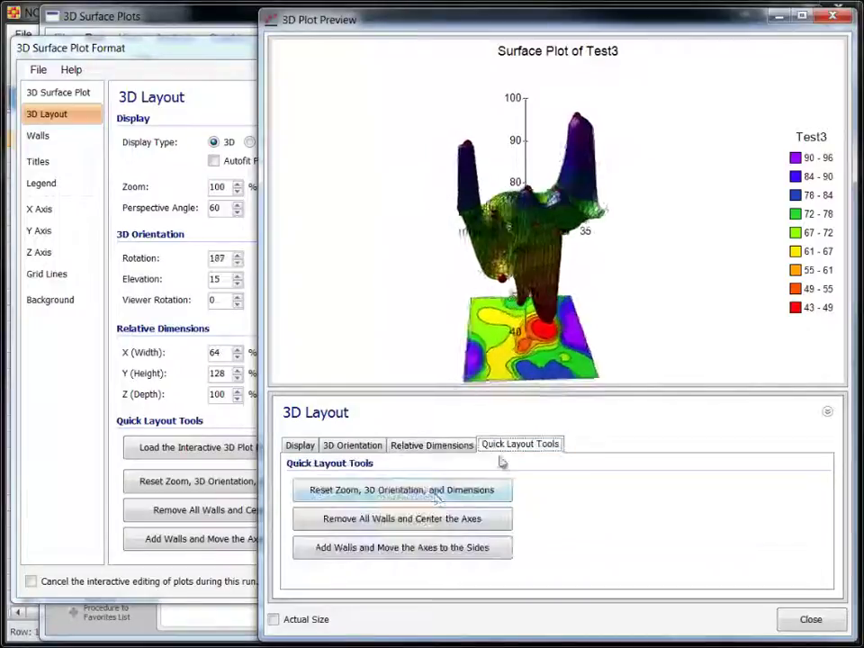
click(401, 493)
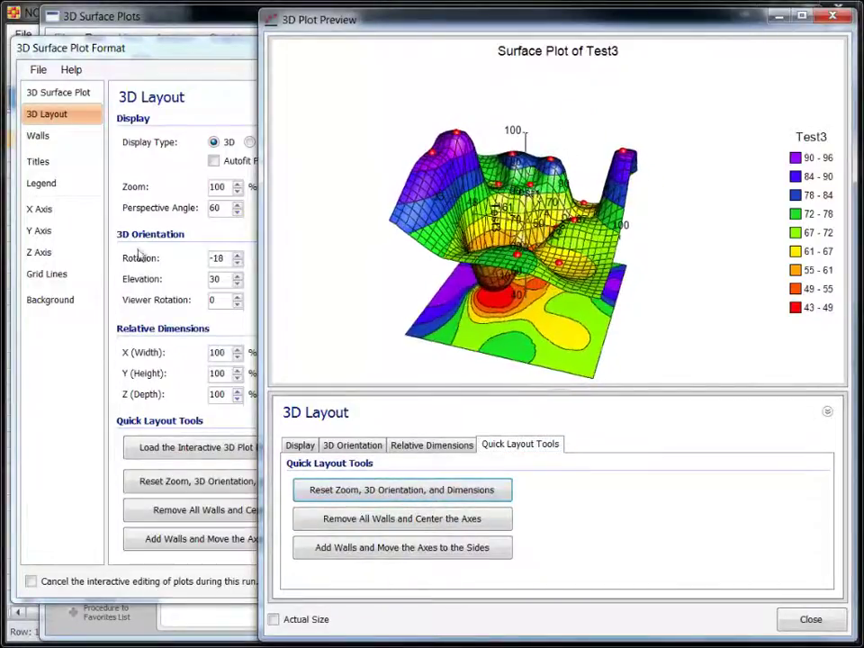
Restore walls with side axes, stop spinning, orbit to rotation 301/elevation 17, and close the preview
click(49, 93)
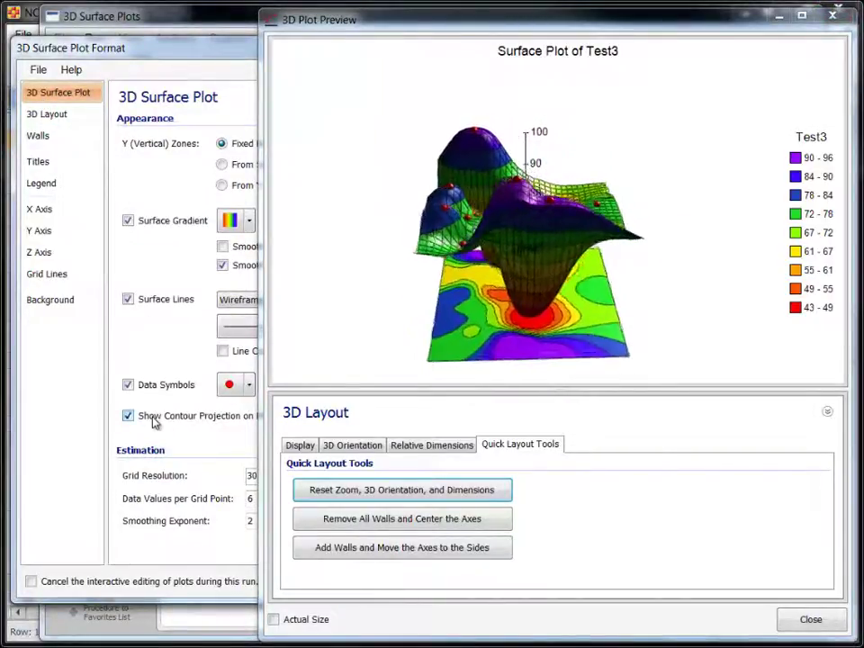
click(335, 548)
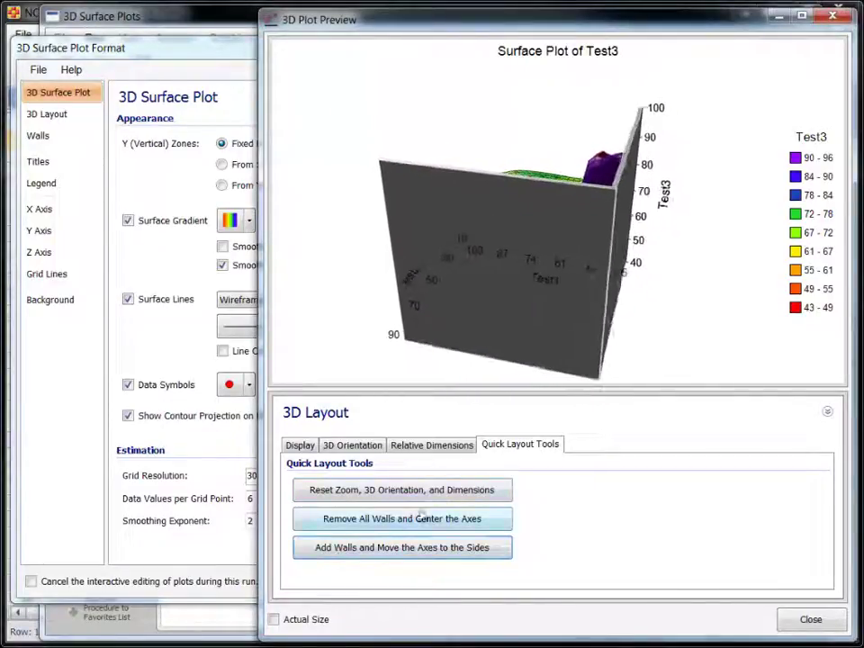
click(362, 445)
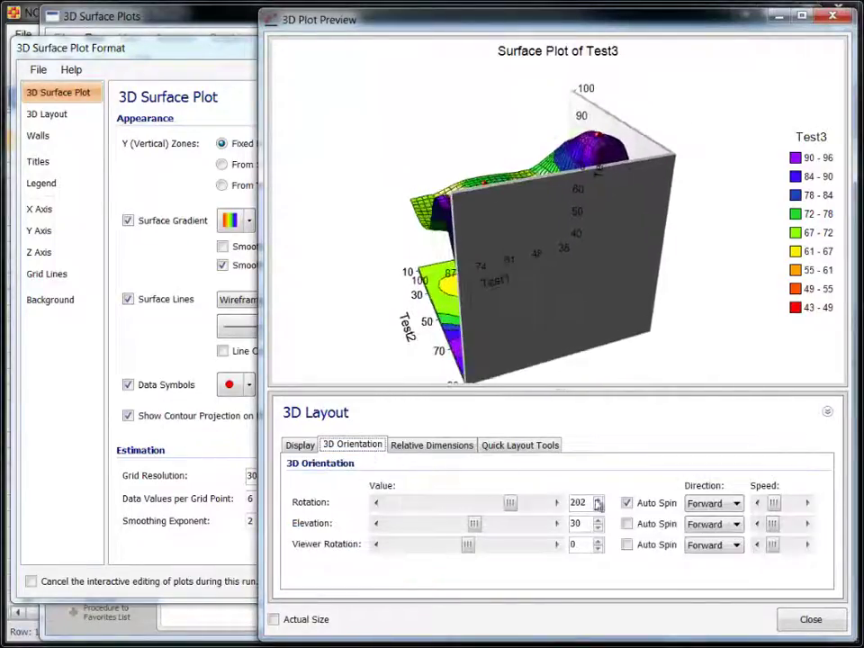
click(627, 503)
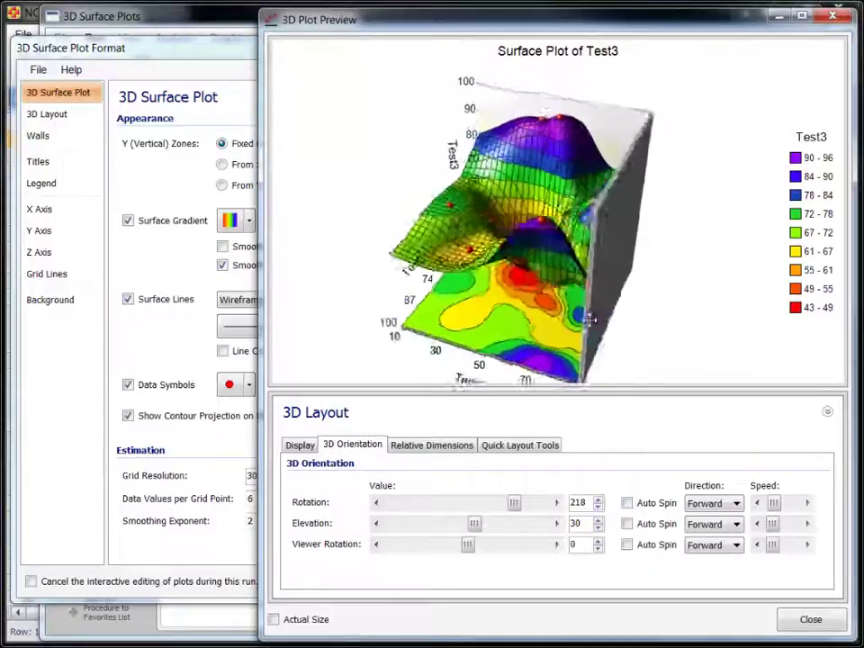
drag(639, 303, 681, 287)
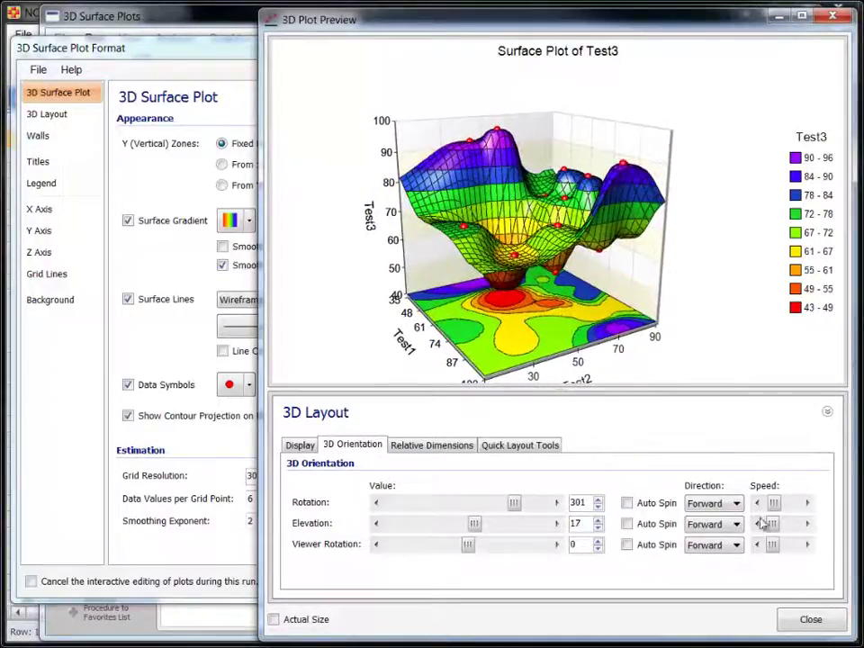
click(797, 620)
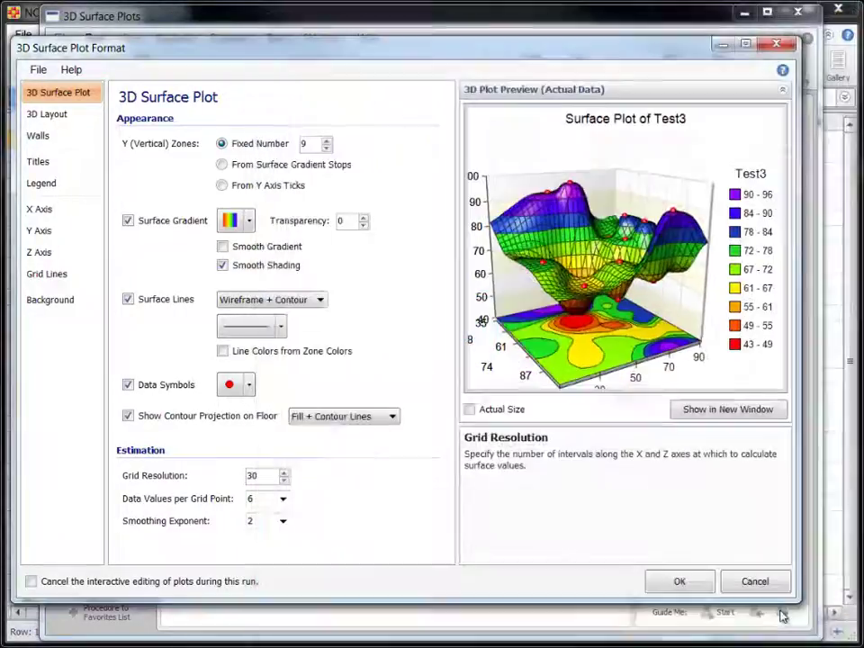
Accept the format settings and select the Surface Plot of Test3 in NCSS Output
click(688, 586)
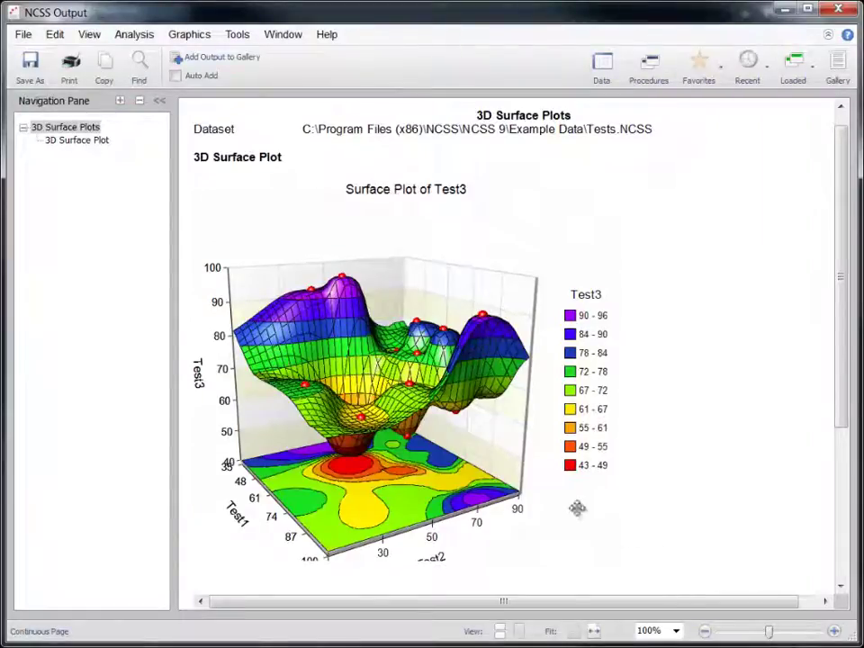
click(453, 446)
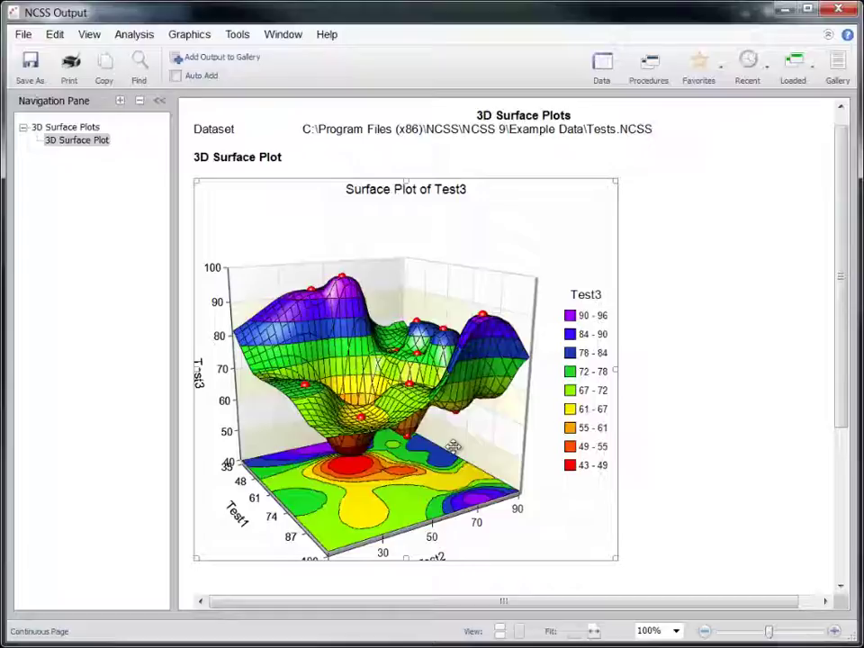
Close NCSS Output, rerun 3D Surface Plots, and orbit the reopened Test3 surface preview
click(838, 8)
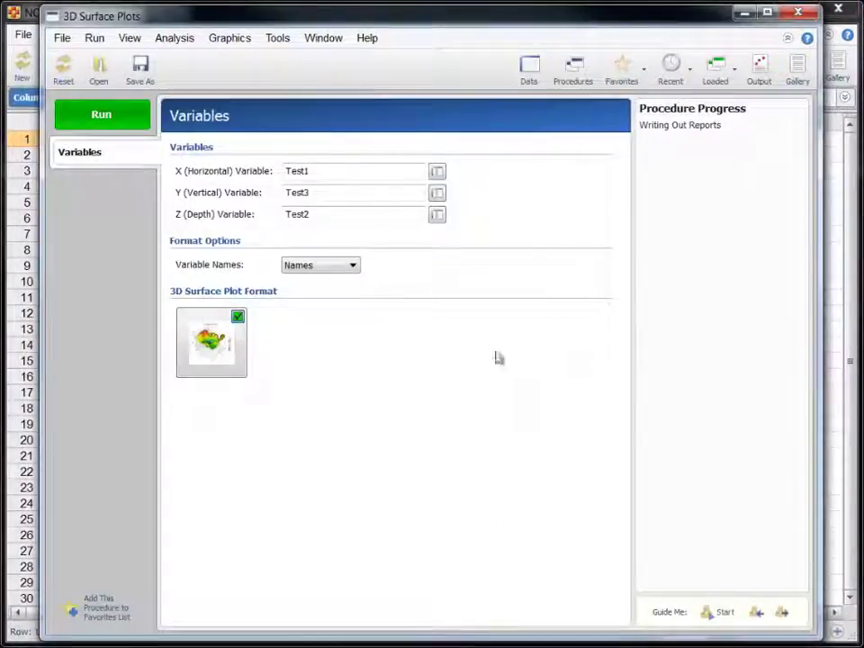
click(116, 123)
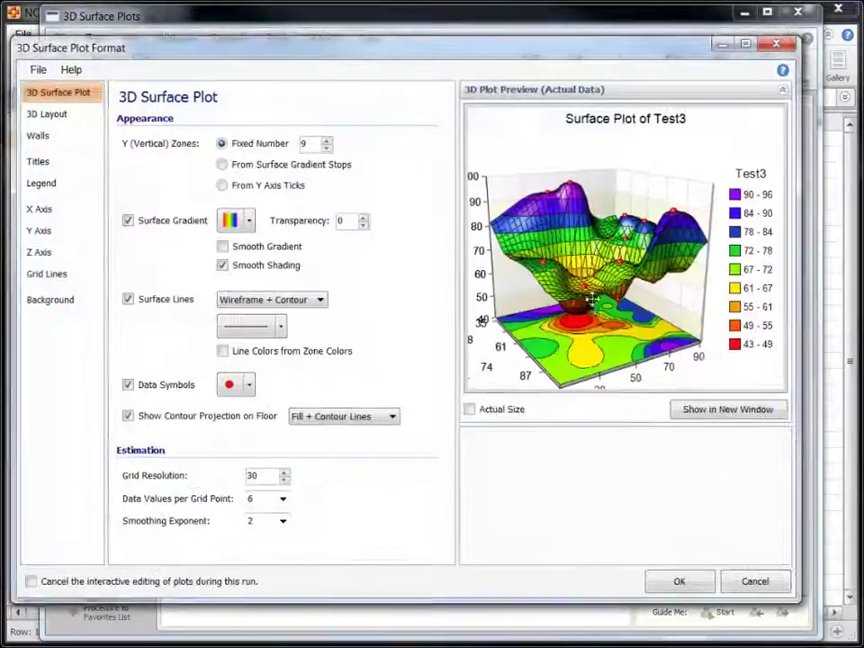
drag(592, 299, 477, 263)
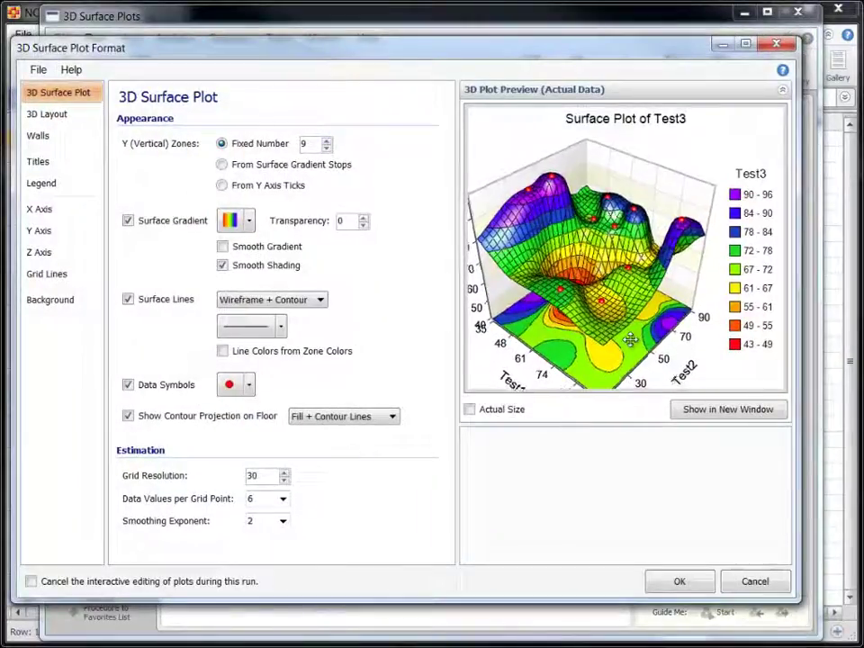